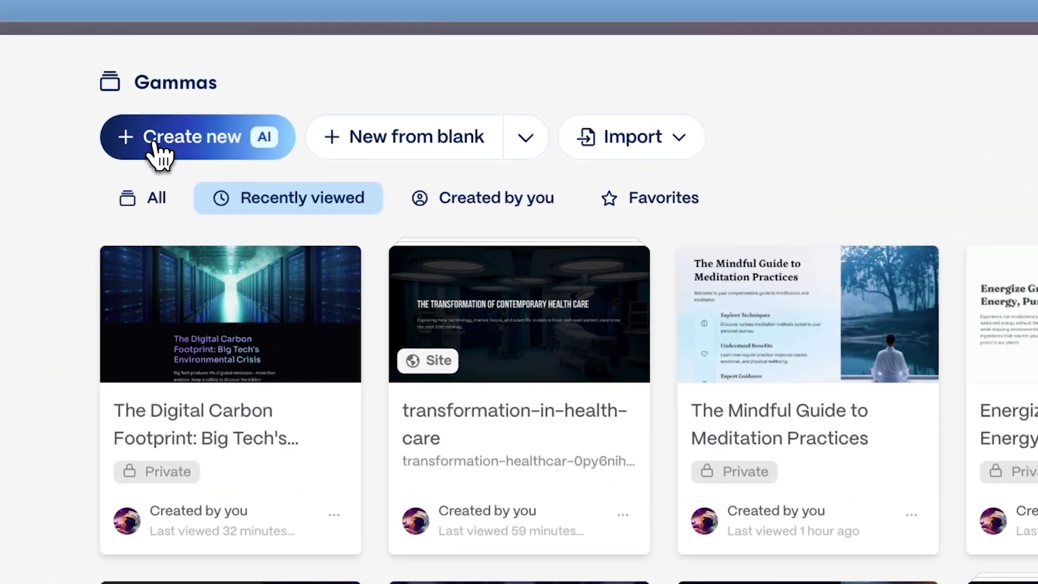
# - Start a new AI creation and select the web address of the MIT News article on climate change and satellites
pyautogui.click(281, 98)
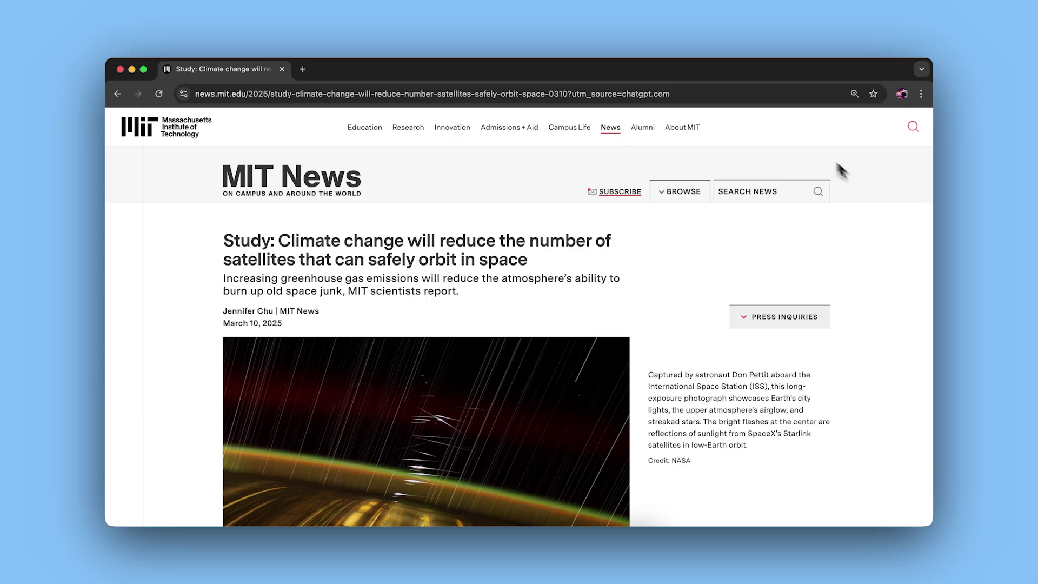
pyautogui.click(741, 93)
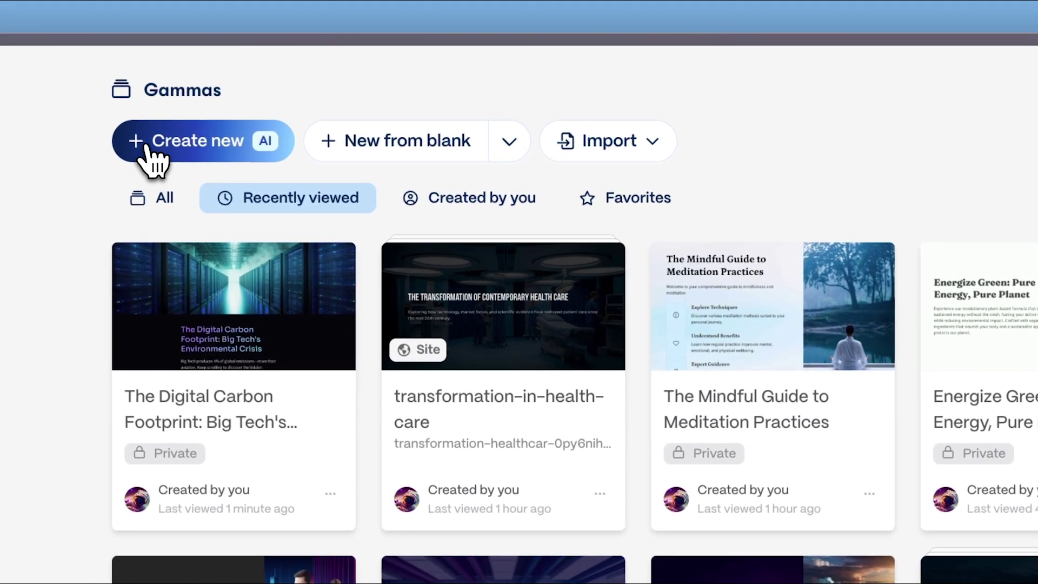
pyautogui.click(147, 147)
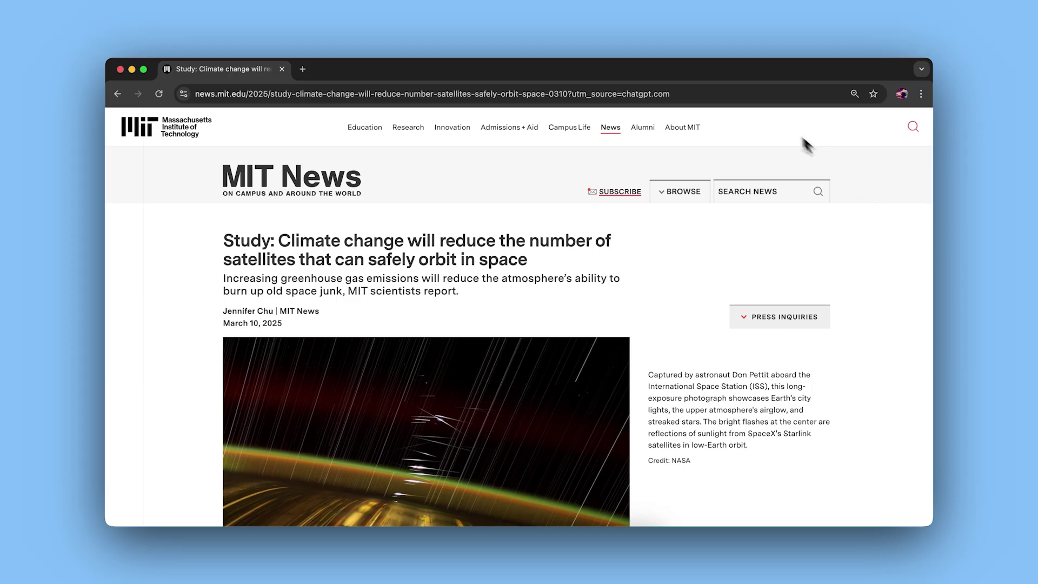
pyautogui.click(740, 92)
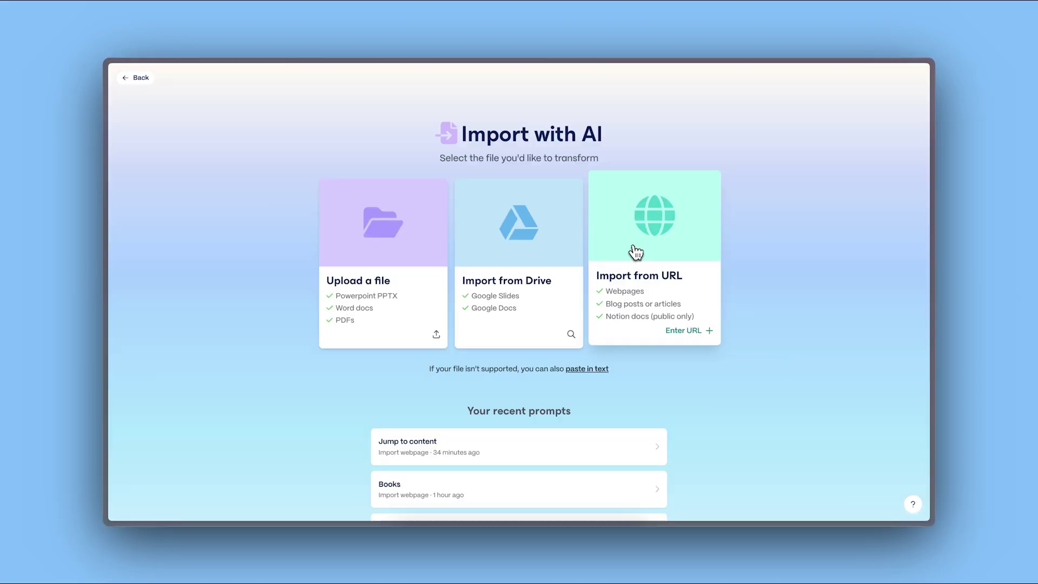
# - Import the MIT News article's web page from its URL as the source content
pyautogui.click(632, 250)
pyautogui.click(489, 170)
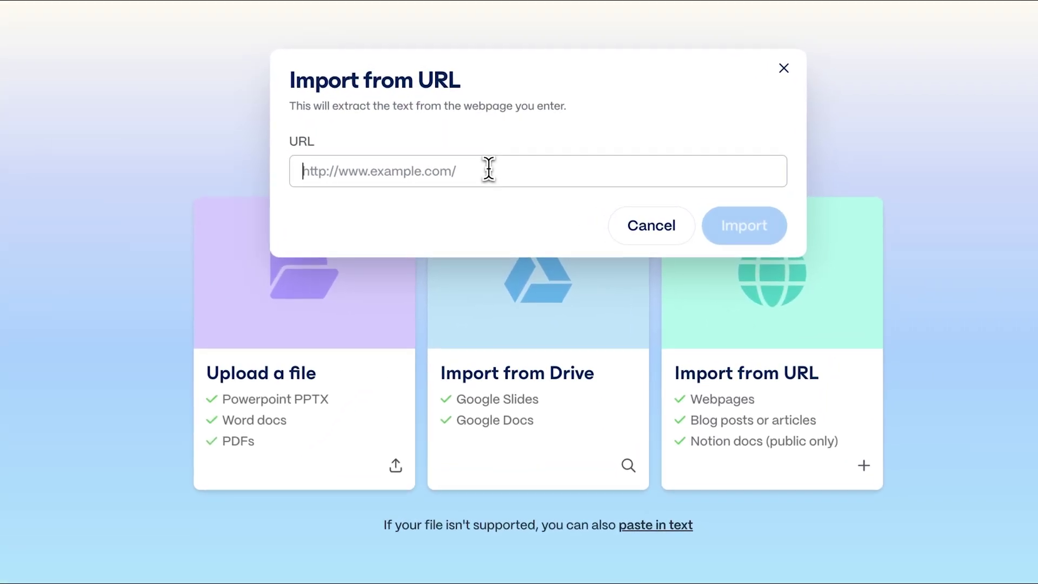
pyautogui.hotkey('ctrl', 'v')
pyautogui.click(750, 233)
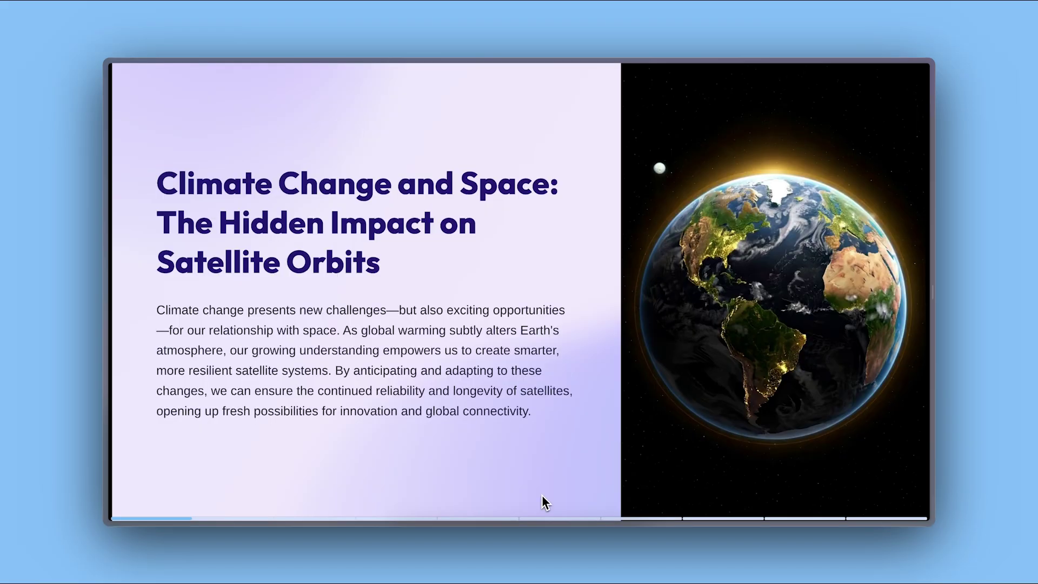
pyautogui.press('Right')
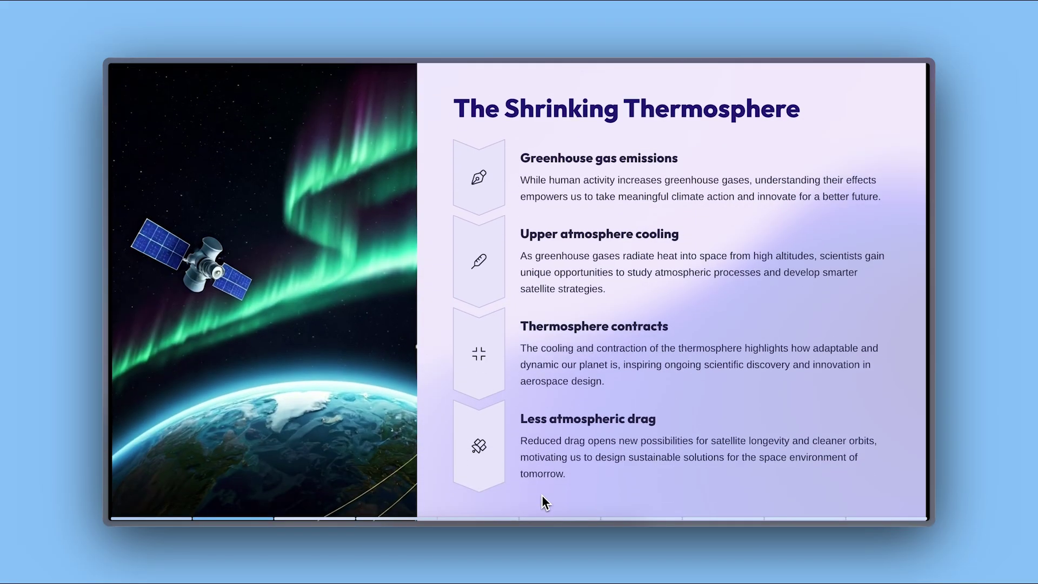
pyautogui.press('Right')
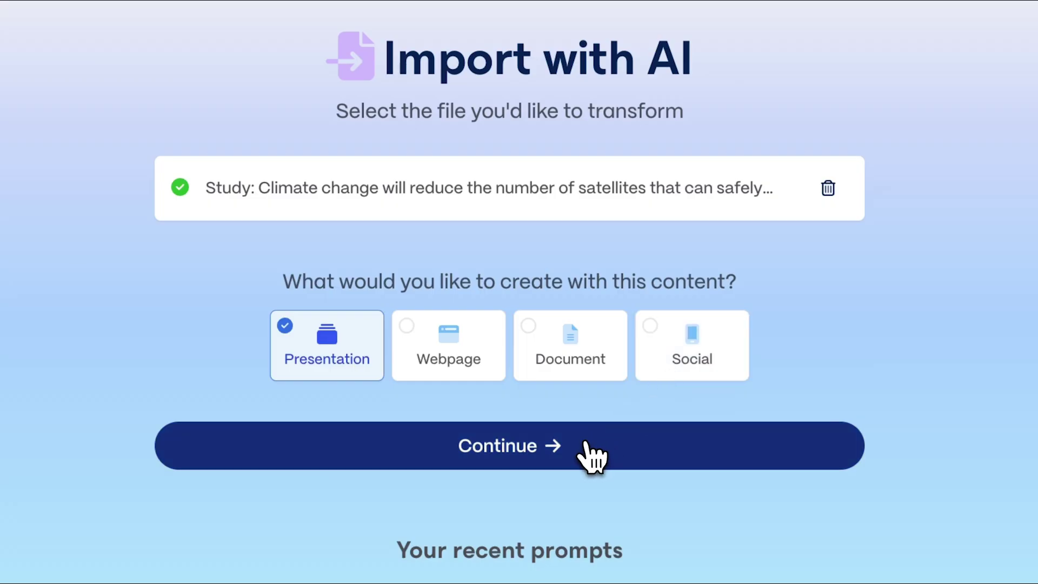
# - Continue with a presentation from the article and move the "Greenhouse Gasses Reducing the Satellite Carrying Capacity" paper card below the USA Today card
pyautogui.click(586, 445)
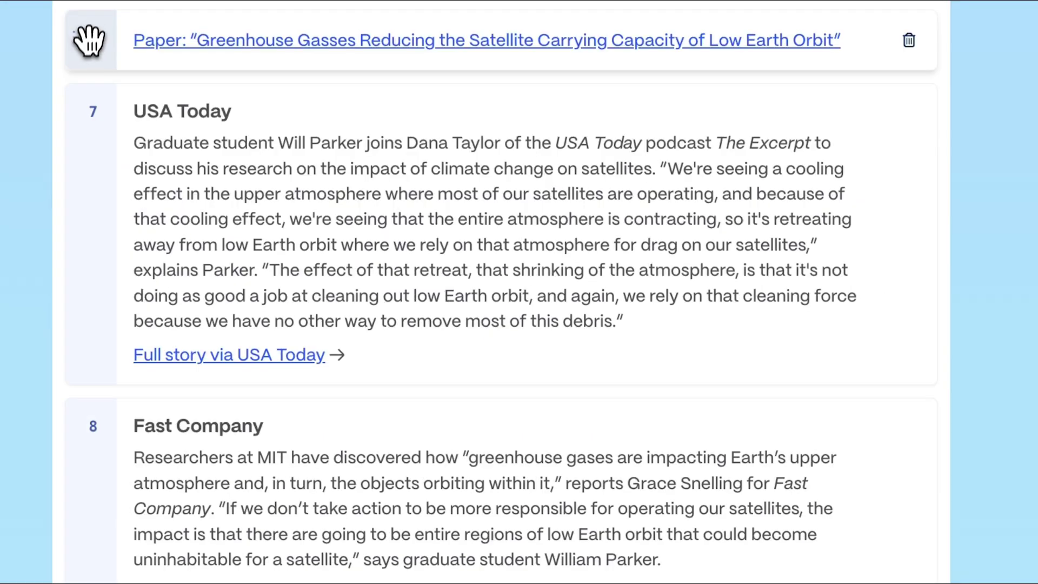
pyautogui.moveTo(89, 41); pyautogui.dragTo(85, 417)
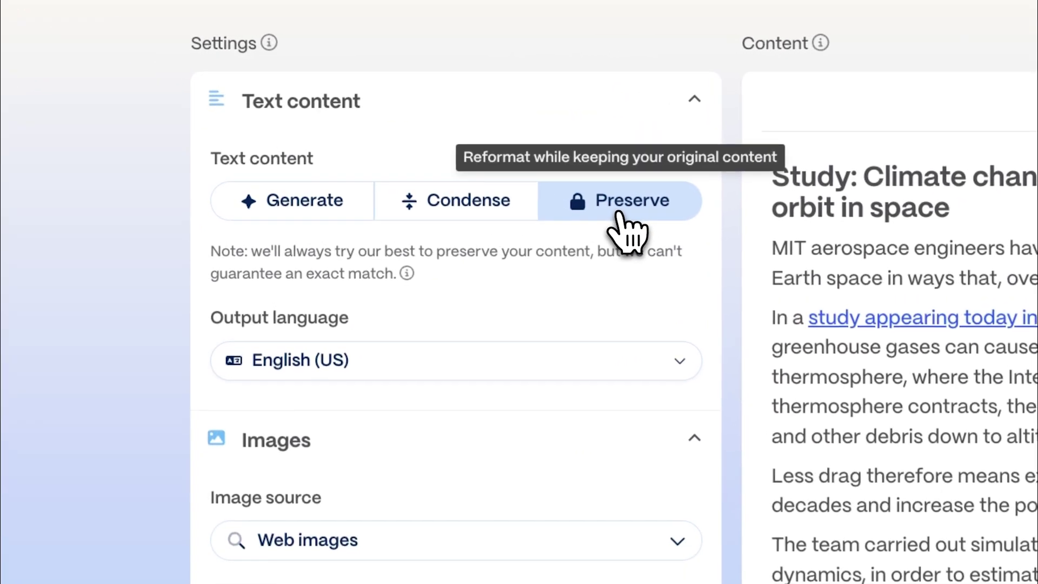
# - Set the text content to Generate with Brief text per card, and append "but cool" to the tone
pyautogui.click(472, 216)
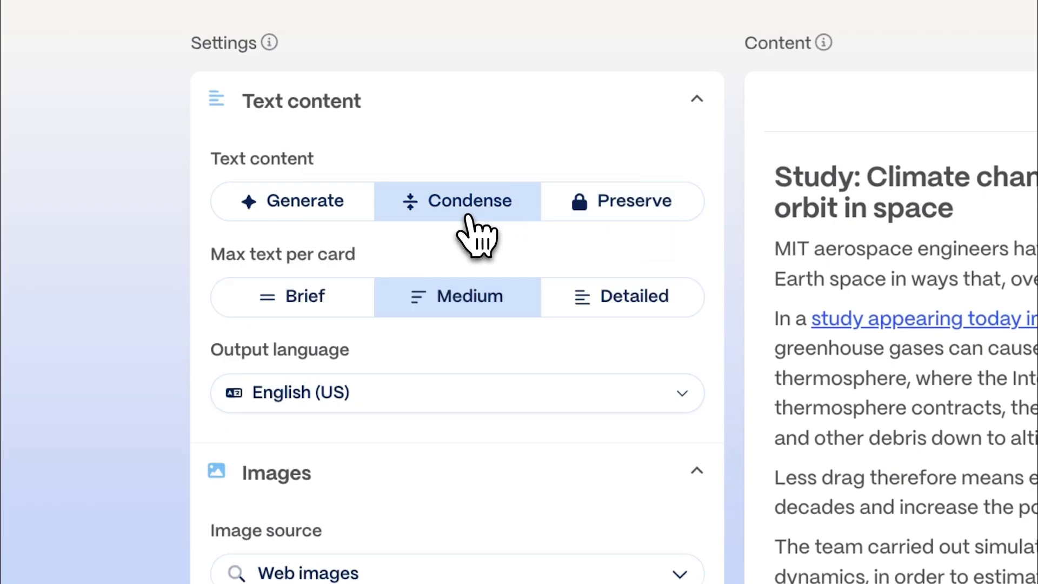
pyautogui.click(302, 209)
pyautogui.click(297, 298)
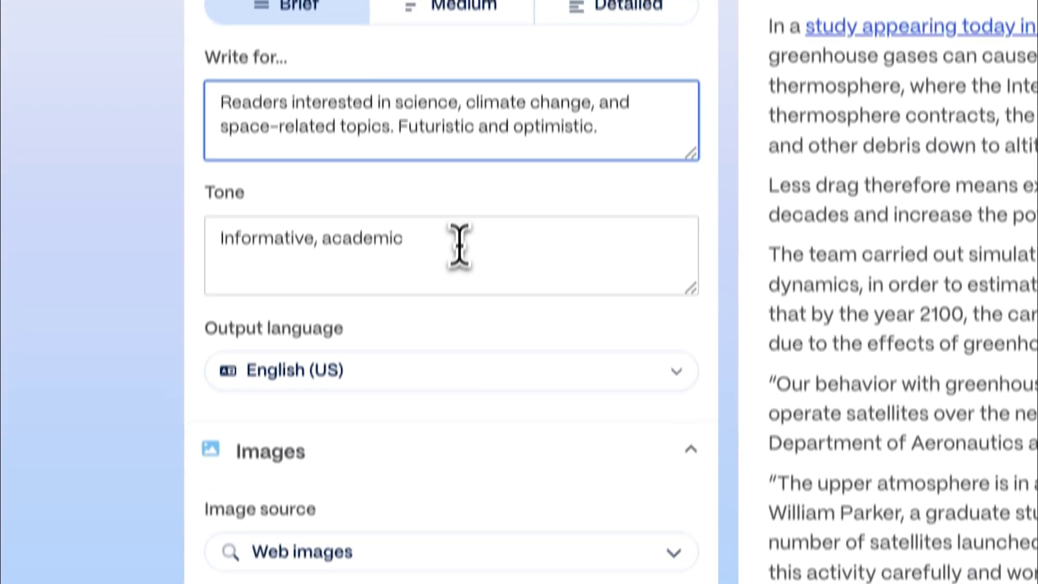
pyautogui.click(461, 432)
pyautogui.write('but cool')
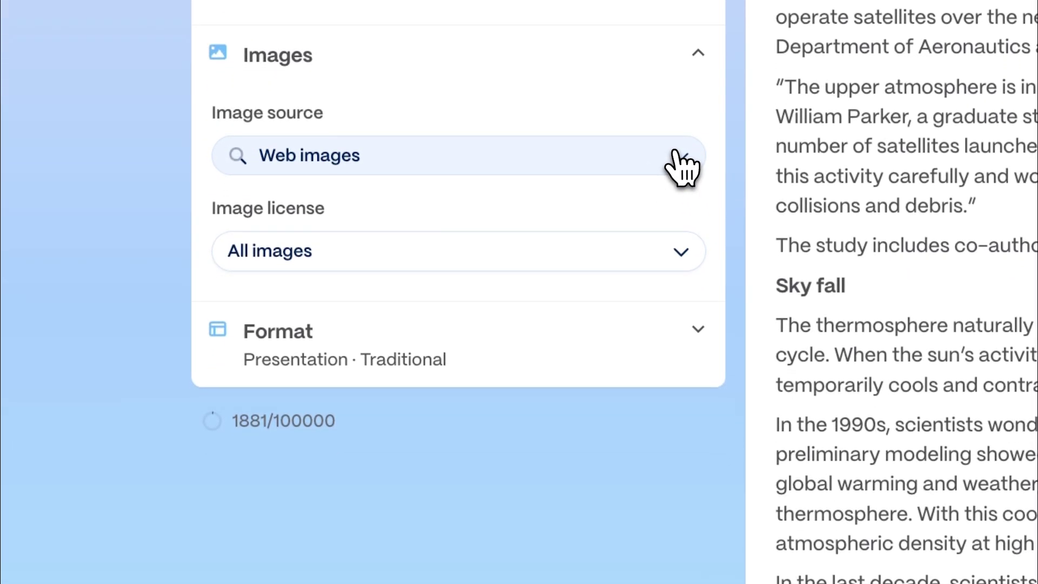
# - Use AI images with the image style "purple, gold, black" and continue to the theme selection
pyautogui.click(672, 511)
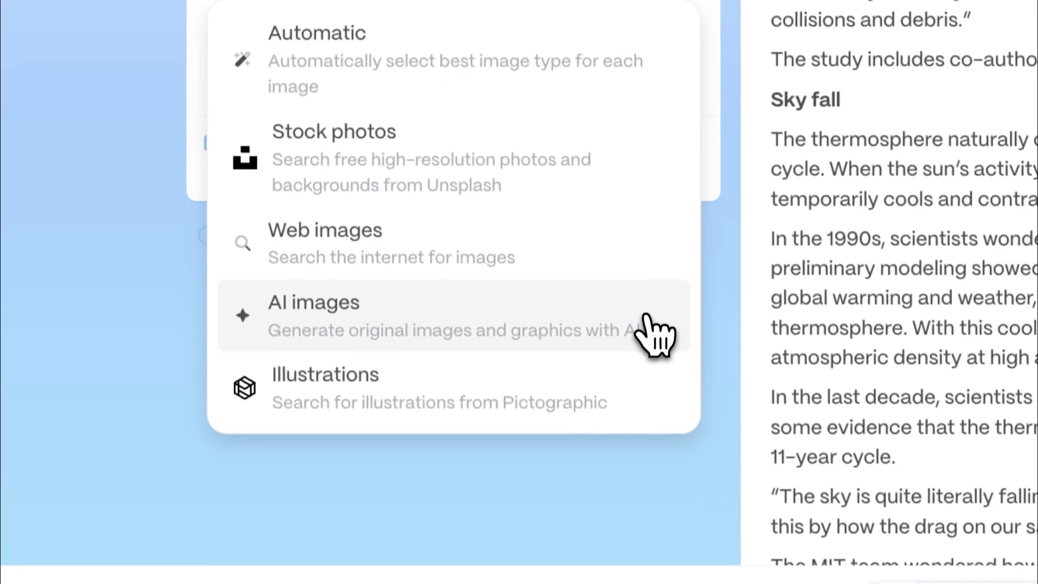
pyautogui.click(659, 432)
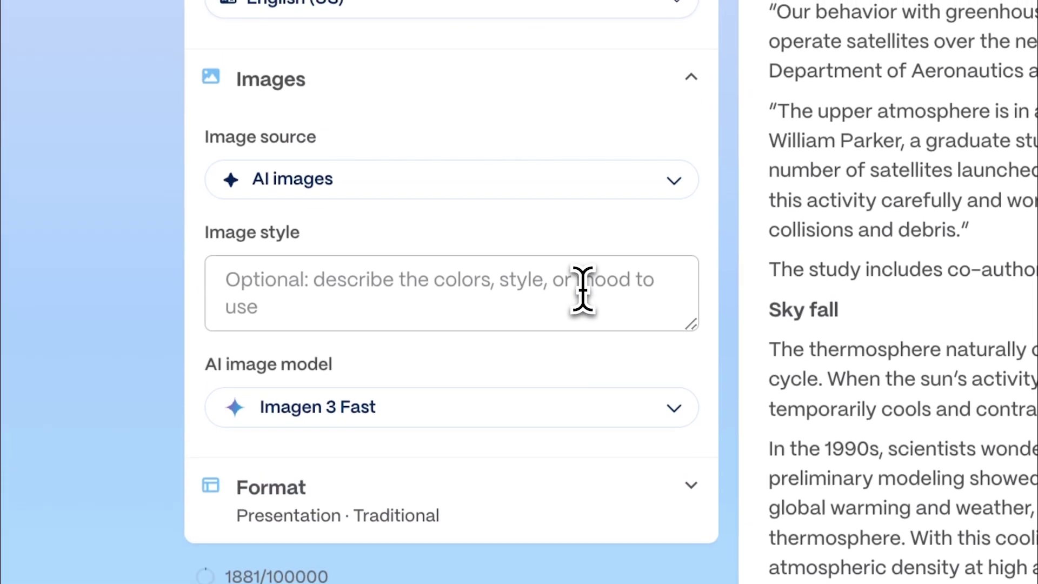
pyautogui.click(583, 271)
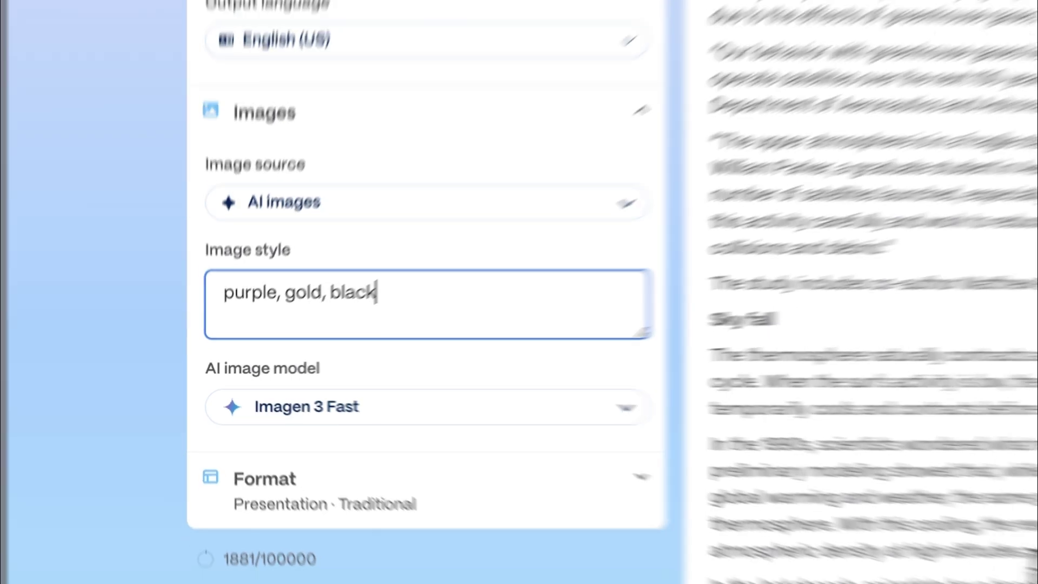
pyautogui.click(591, 513)
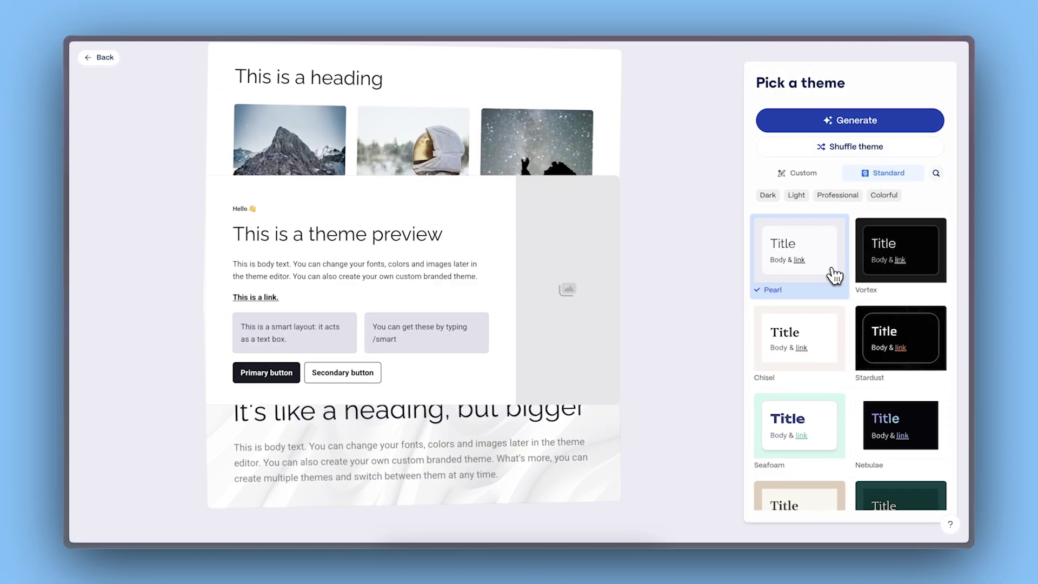
# - Try out several standard themes in the preview, including Seafoam, Night Sky and Commons
pyautogui.click(919, 351)
pyautogui.click(810, 440)
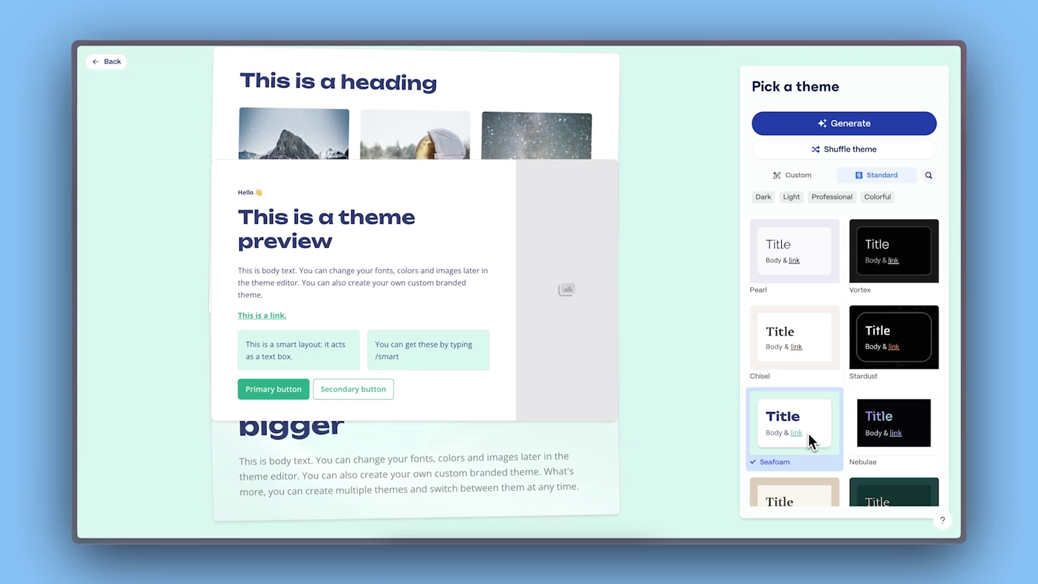
pyautogui.scroll(-5, 806, 430)
pyautogui.click(920, 442)
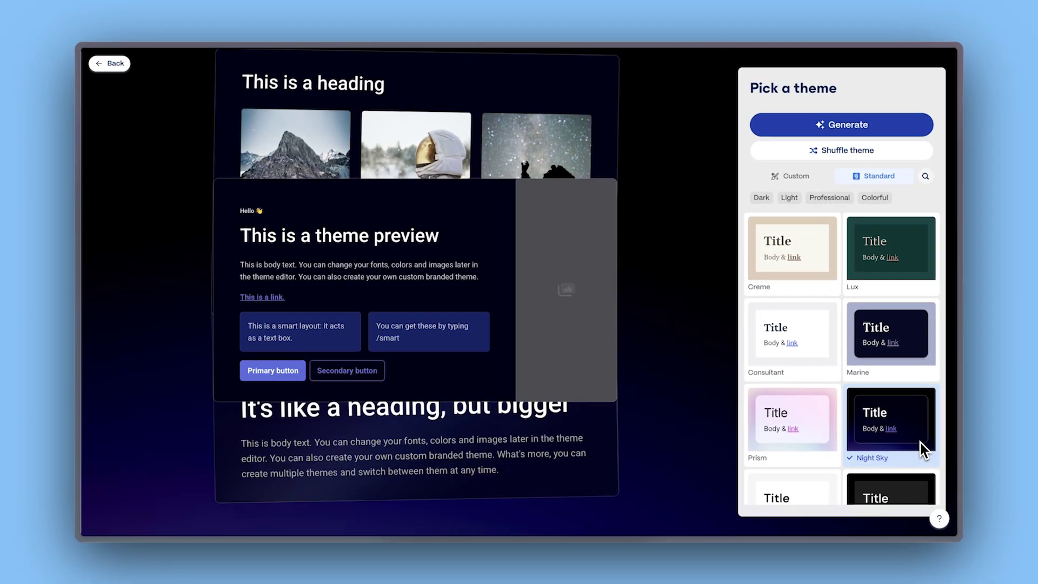
pyautogui.click(830, 490)
pyautogui.scroll(-2, 825, 495)
pyautogui.scroll(-3, 827, 495)
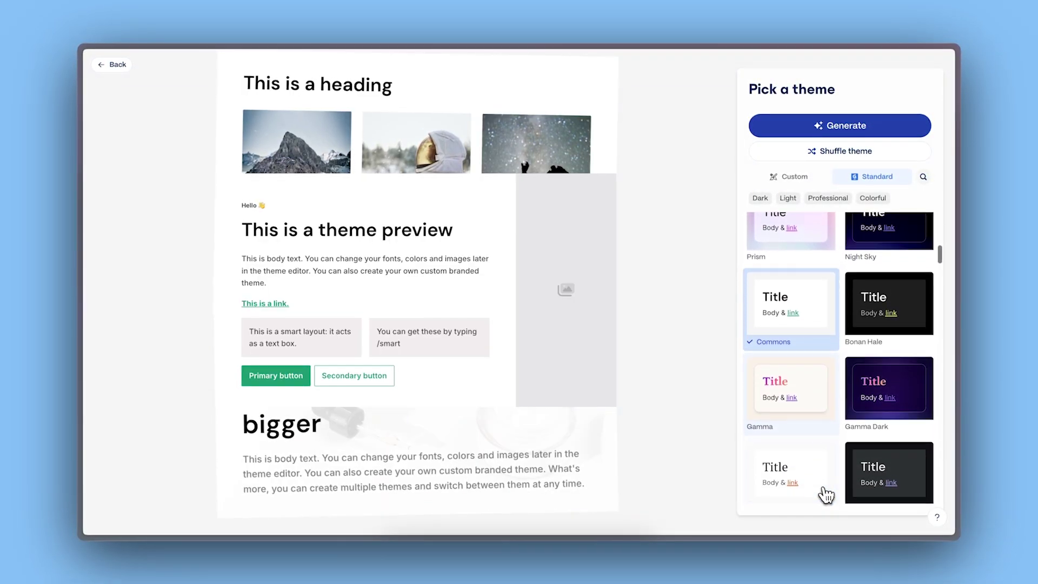
pyautogui.click(911, 453)
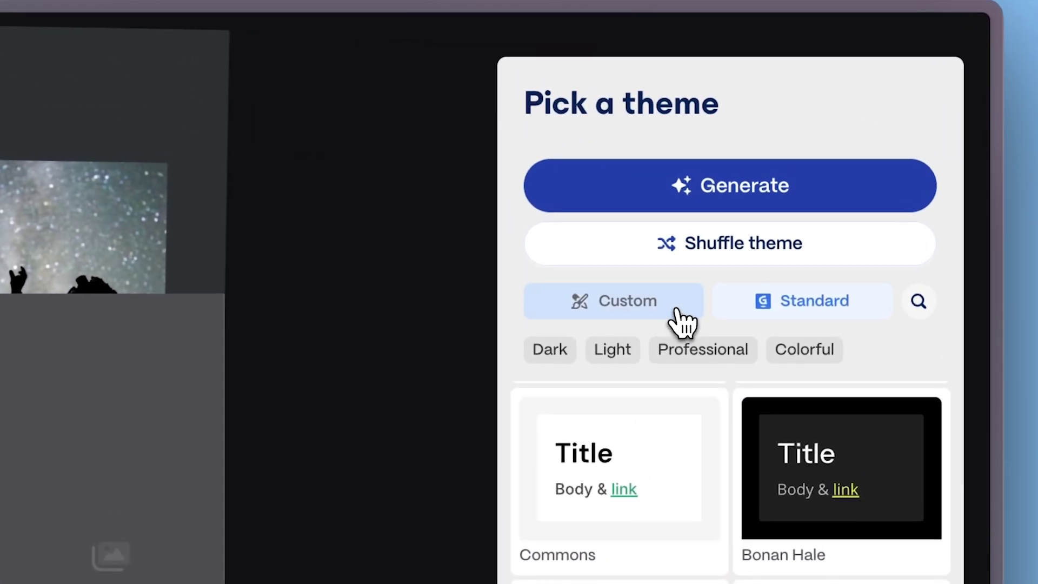
# - Choose the custom Iris theme and generate the presentation
pyautogui.click(802, 179)
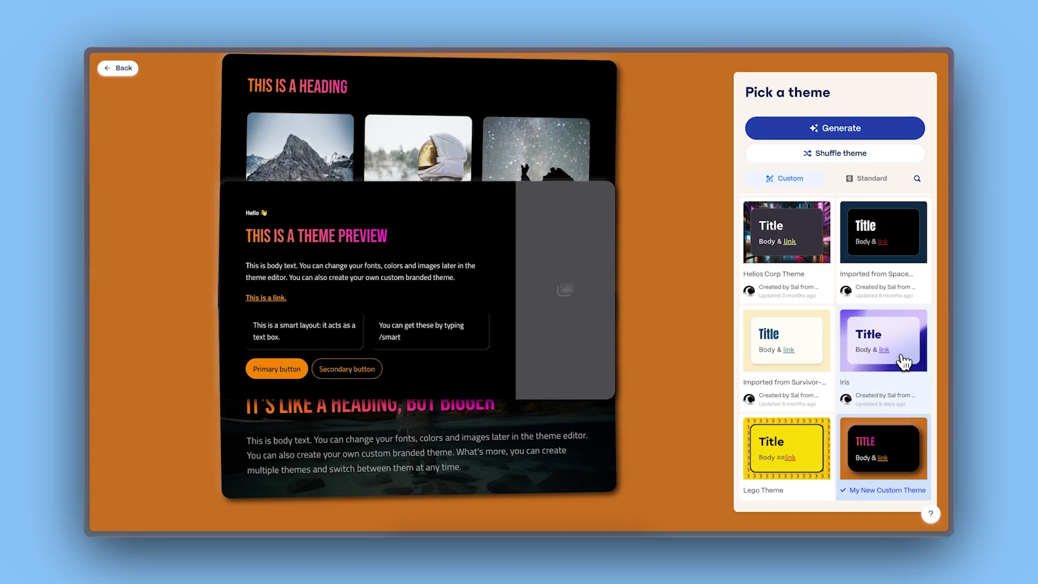
pyautogui.click(903, 360)
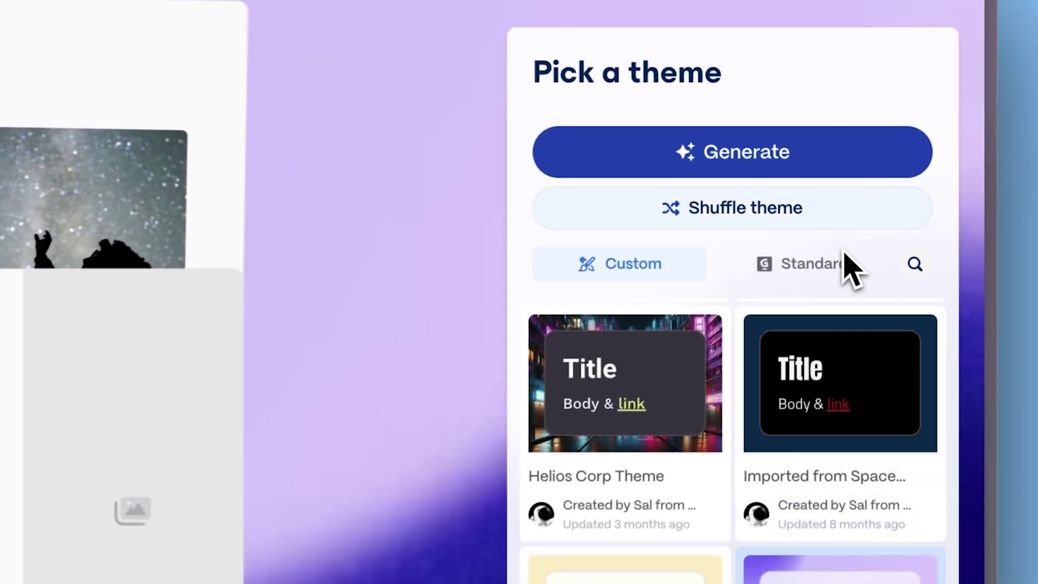
pyautogui.click(876, 129)
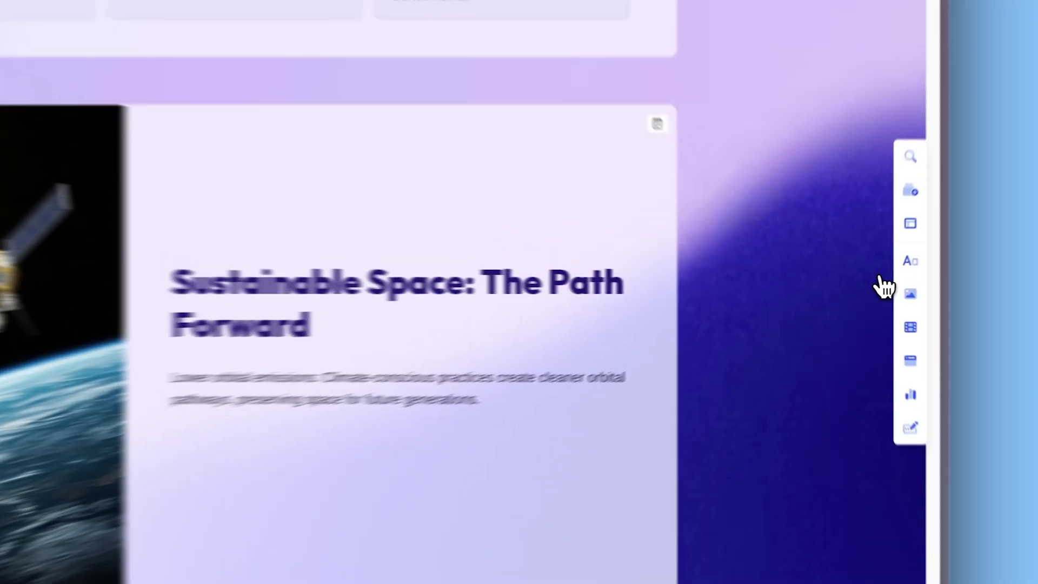
# - Insert a bulleted list into the "Sustainable Space: The Path Forward" card and add an AI image element to the deck
pyautogui.click(878, 275)
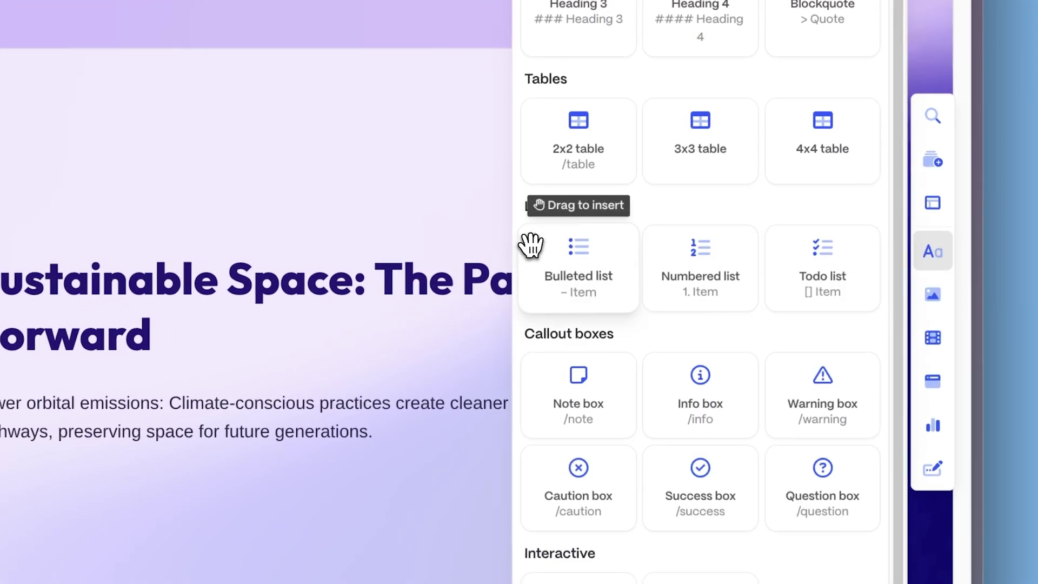
pyautogui.moveTo(531, 246); pyautogui.dragTo(499, 417)
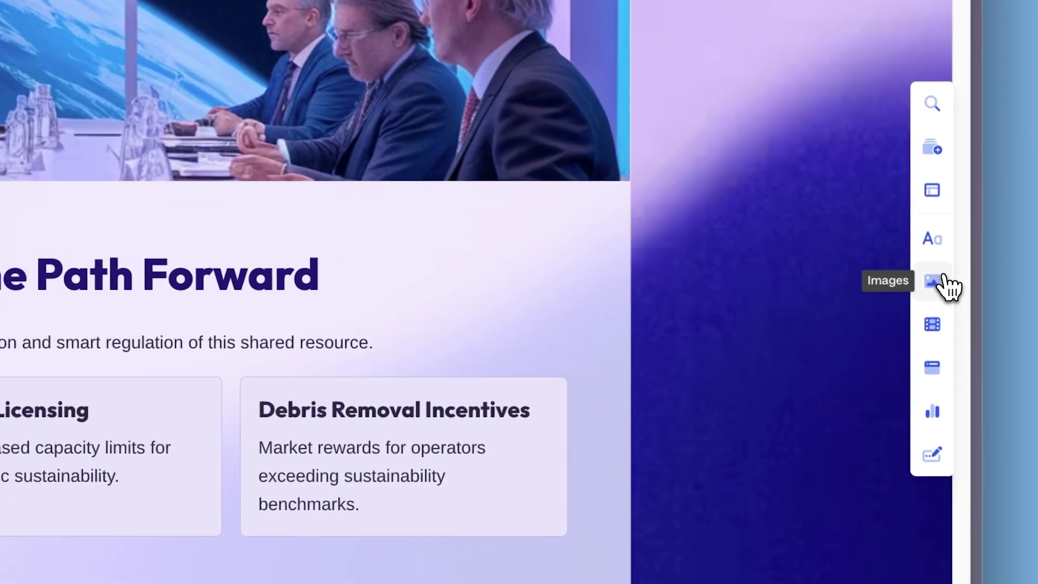
pyautogui.click(877, 293)
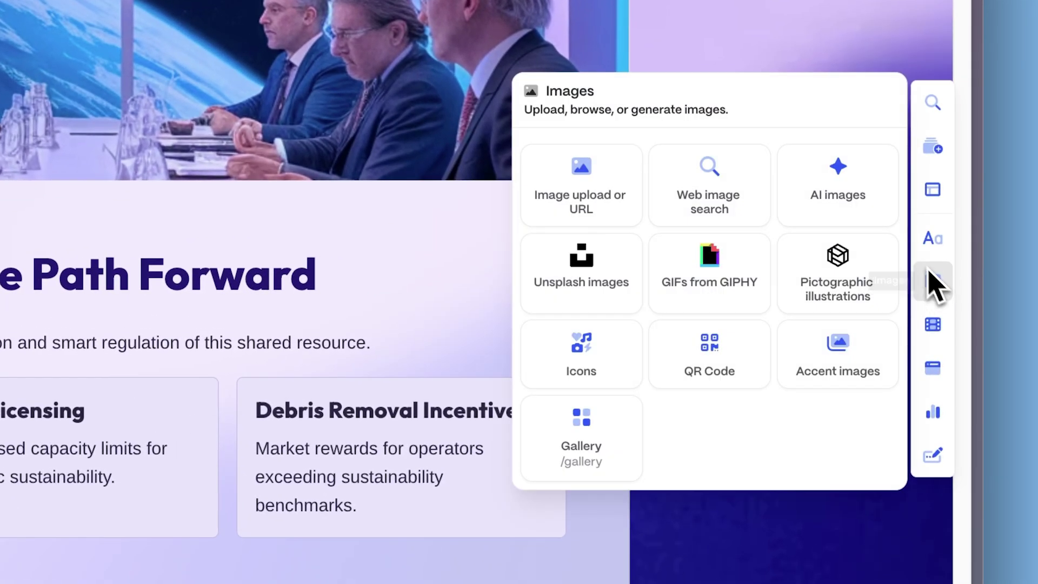
pyautogui.moveTo(854, 194); pyautogui.dragTo(347, 331)
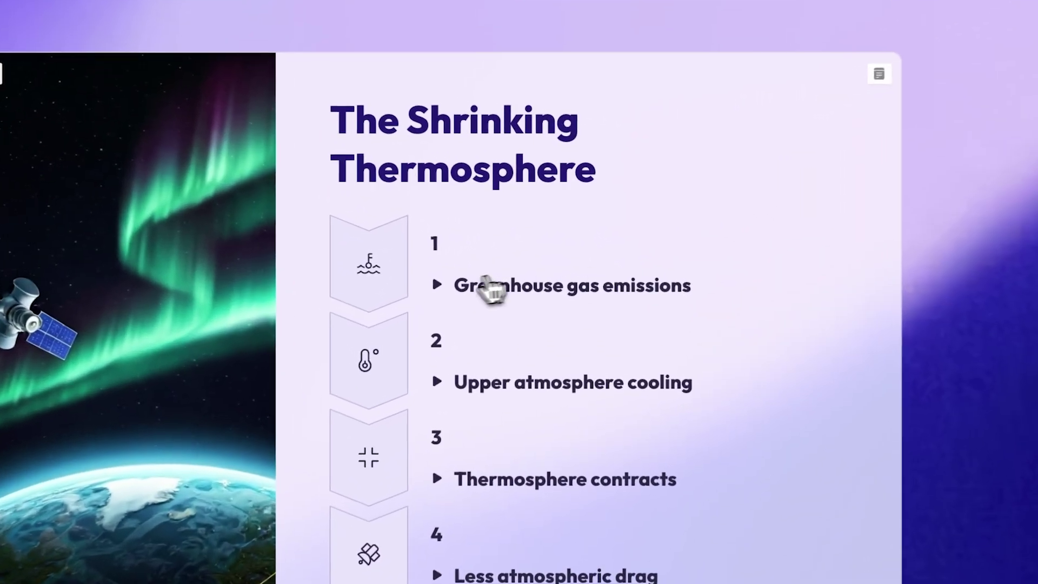
# - Expand the "Greenhouse gas emissions" toggle and have AI shorten the text of the "Optimistic Scientific Approach" card
pyautogui.click(520, 262)
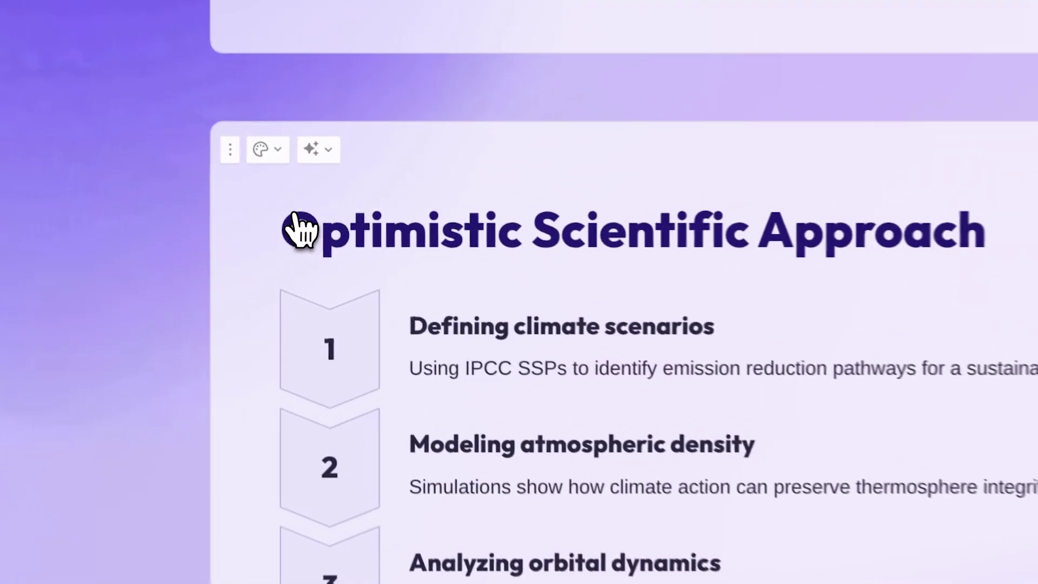
pyautogui.click(331, 149)
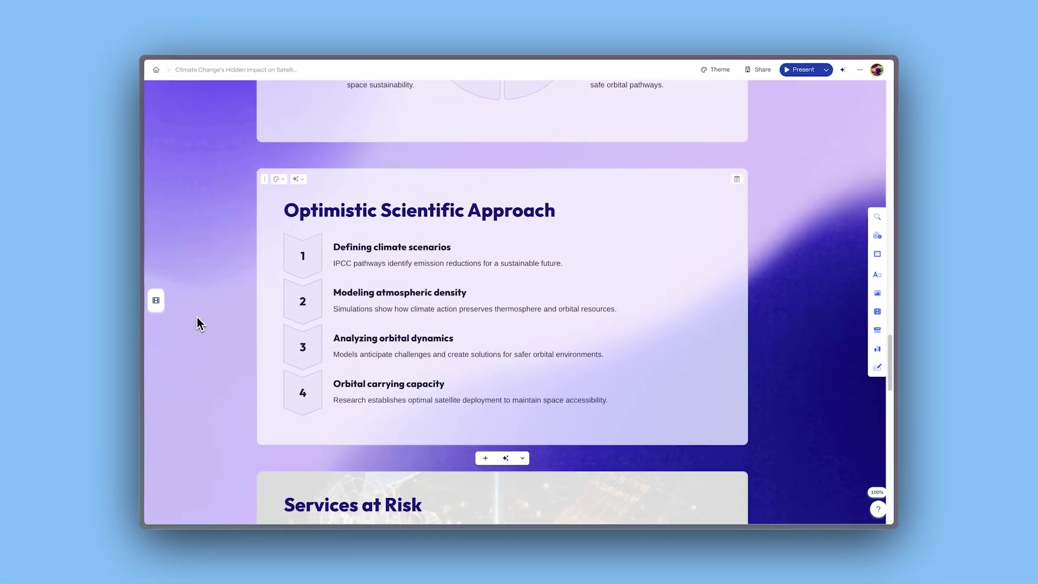
# - Have AI give the "Optimistic Scientific Approach" card a new layout and add an image to it
pyautogui.click(298, 179)
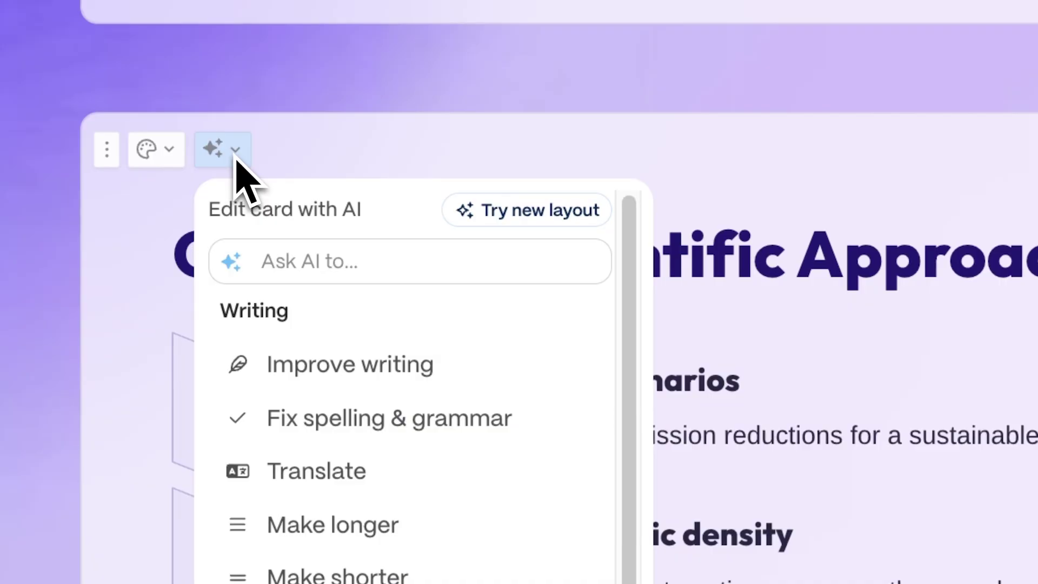
pyautogui.click(507, 226)
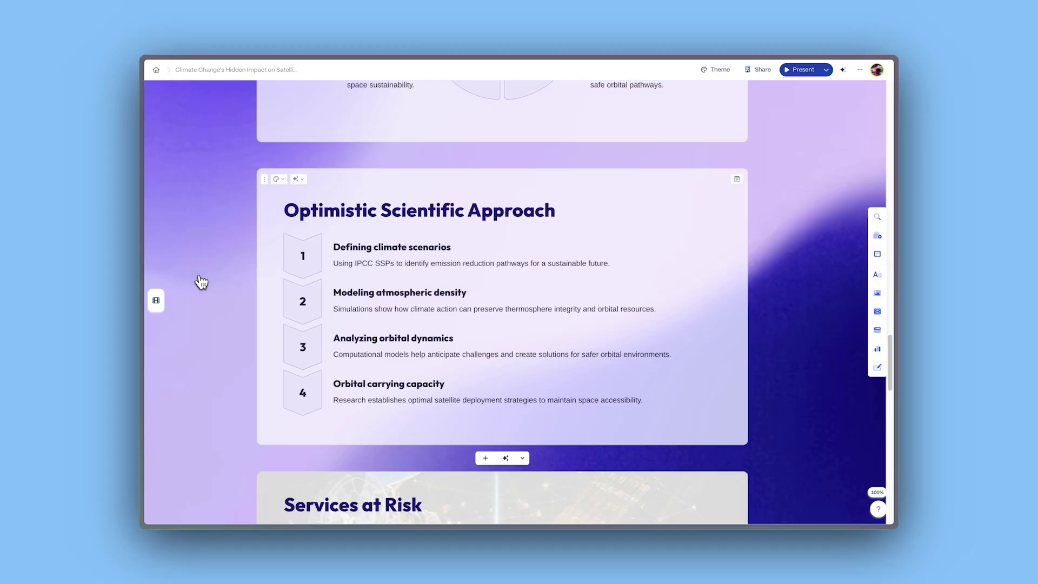
pyautogui.click(298, 179)
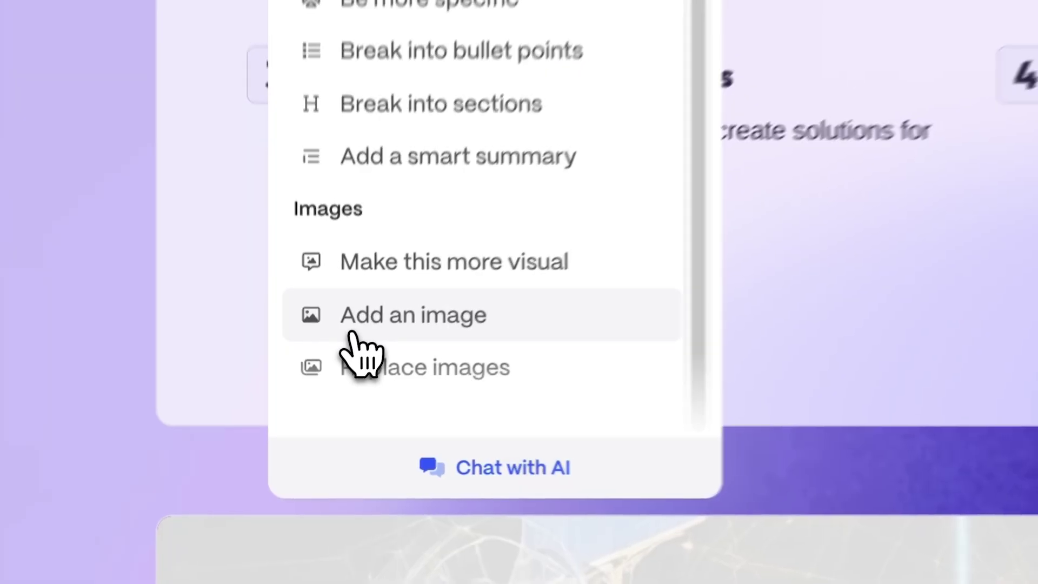
pyautogui.click(337, 412)
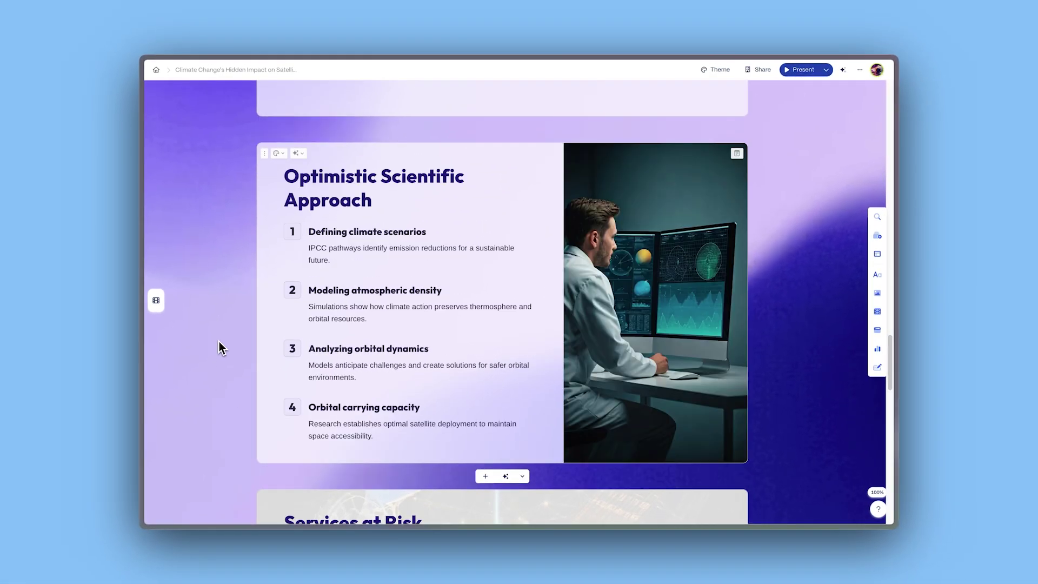
# - Have AI edit the "Optimistic Scientific Approach" card with the prompt "Summarize the information, make the tone more professional and generate a chart with the data"
pyautogui.click(298, 153)
pyautogui.write('Summarize the')
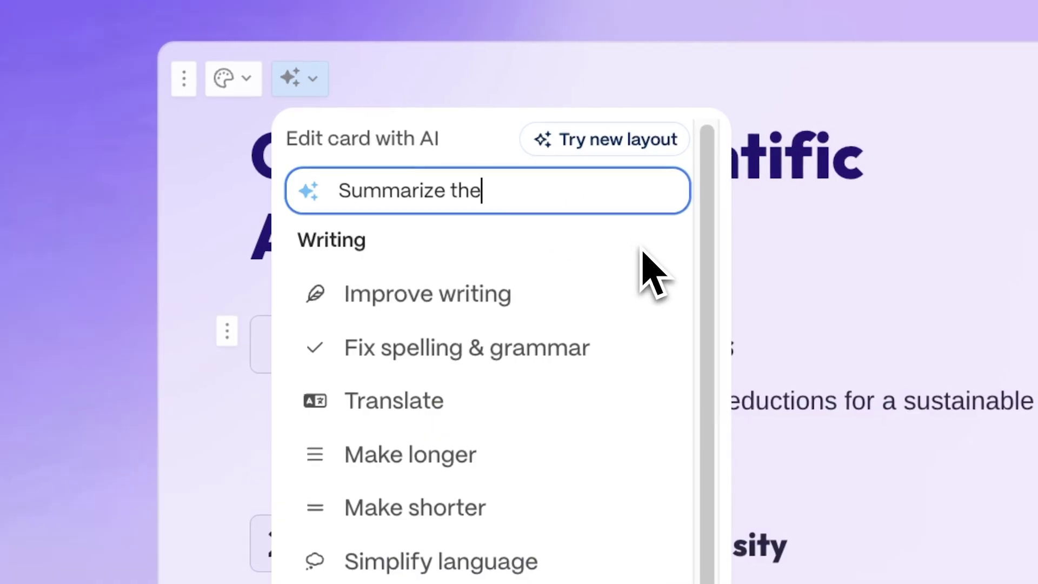
pyautogui.write(' information, make the tone more profess')
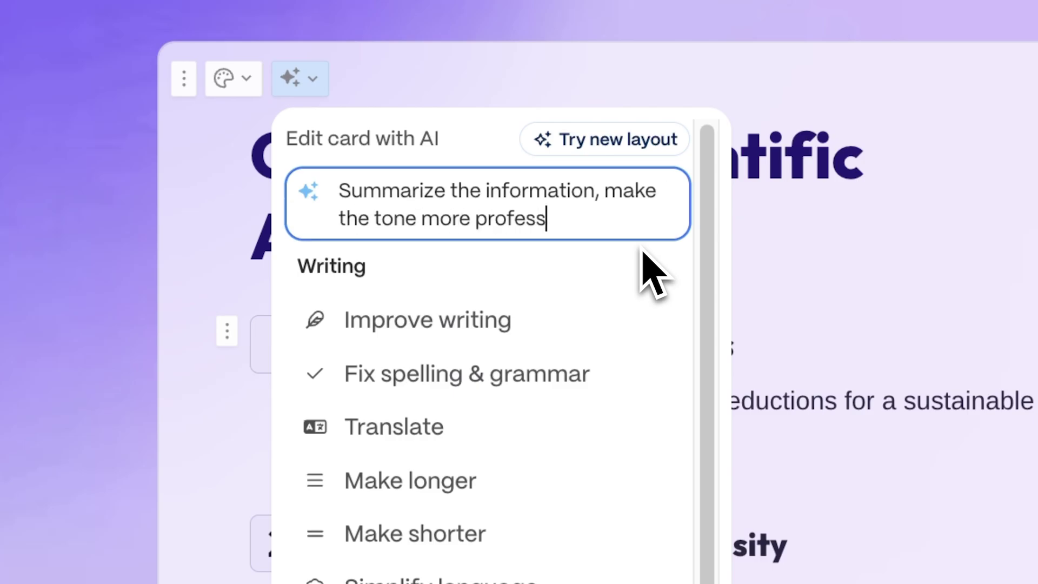
pyautogui.write('ional and generate a chart with the data')
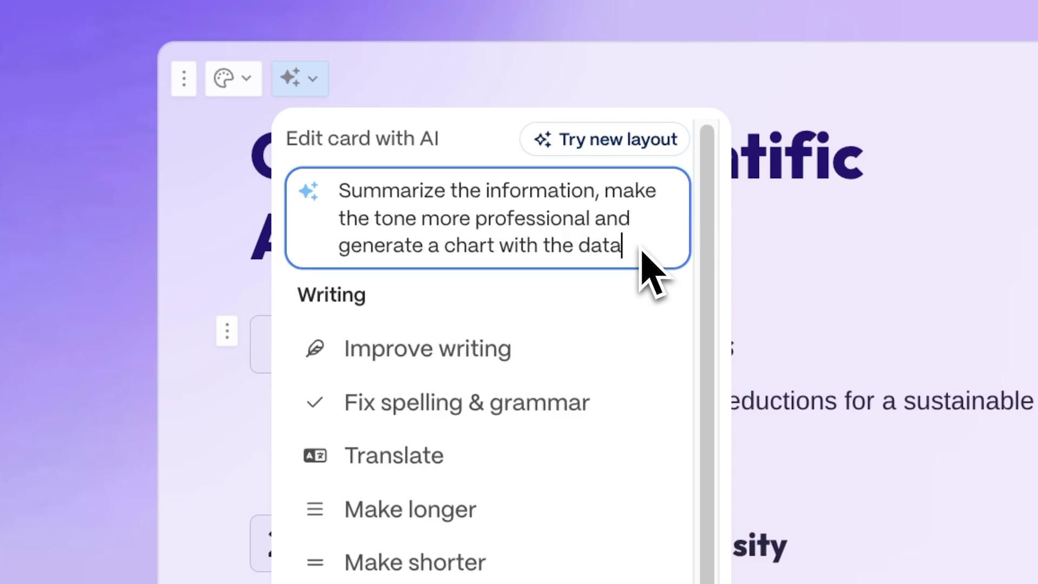
pyautogui.press('Return')
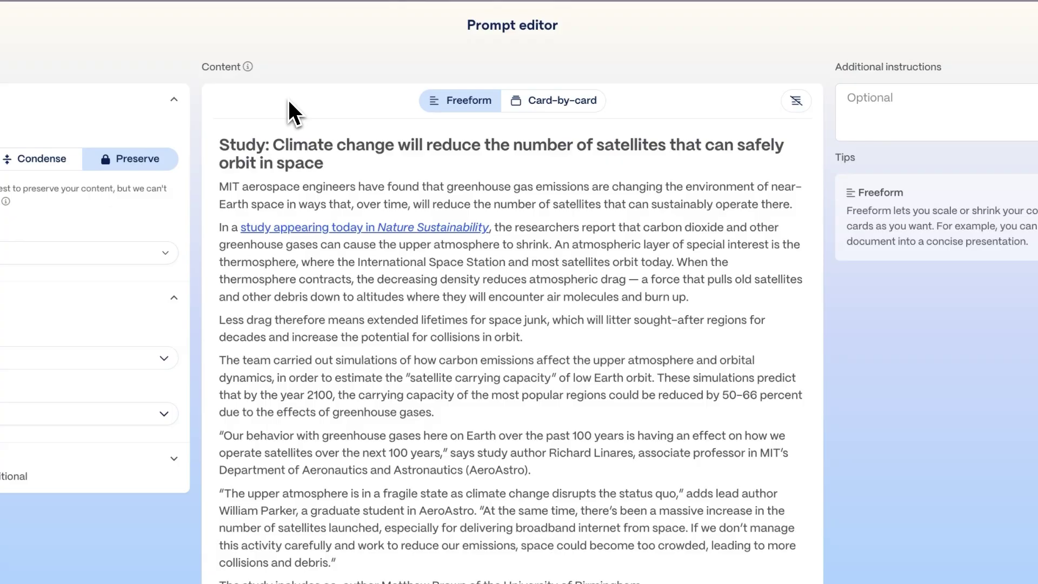
pyautogui.click(356, 340)
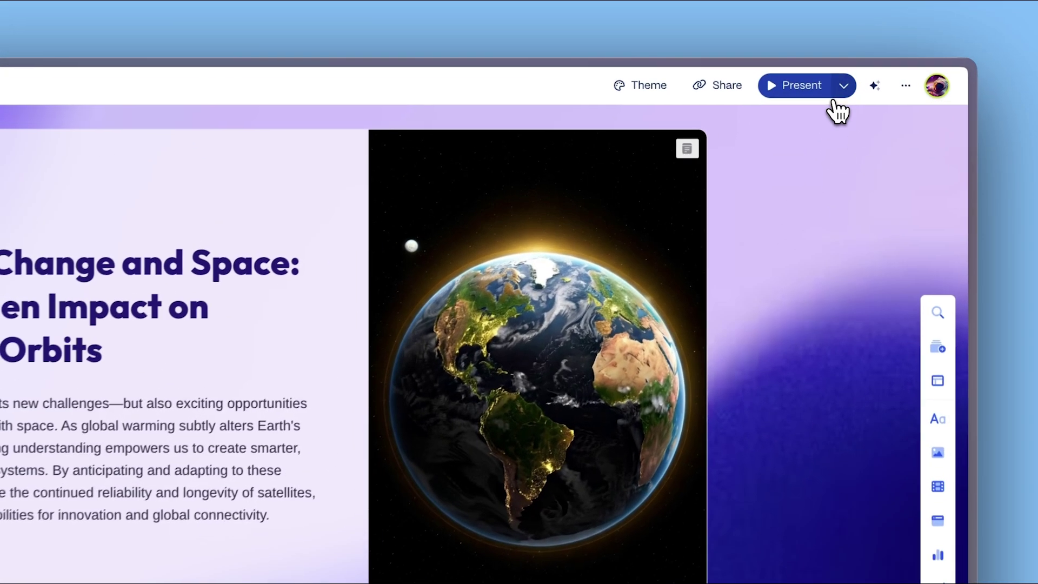
# - Copy the climate change presentation's view-only share link and open its export options
pyautogui.click(855, 76)
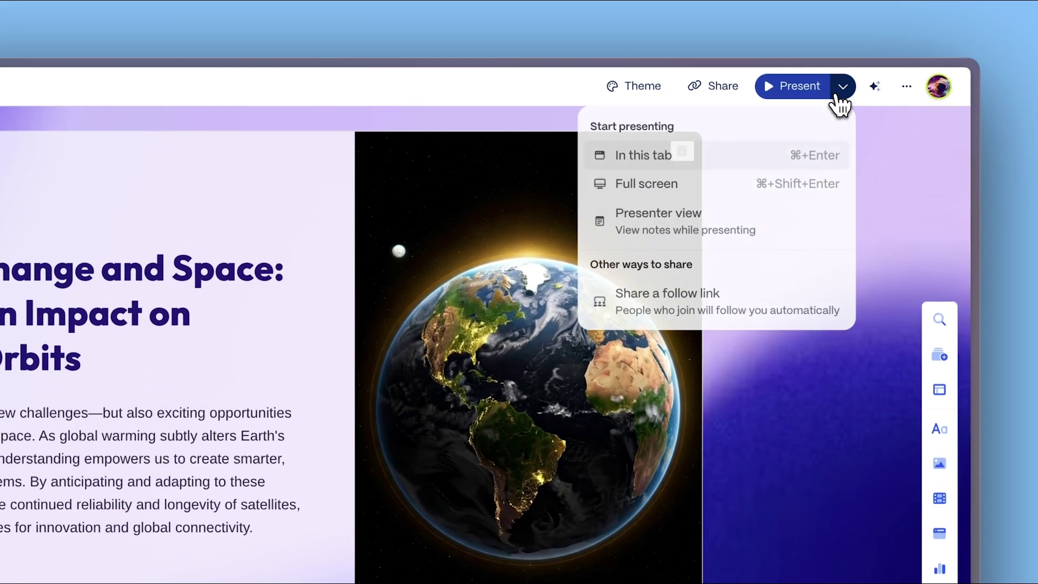
pyautogui.click(806, 226)
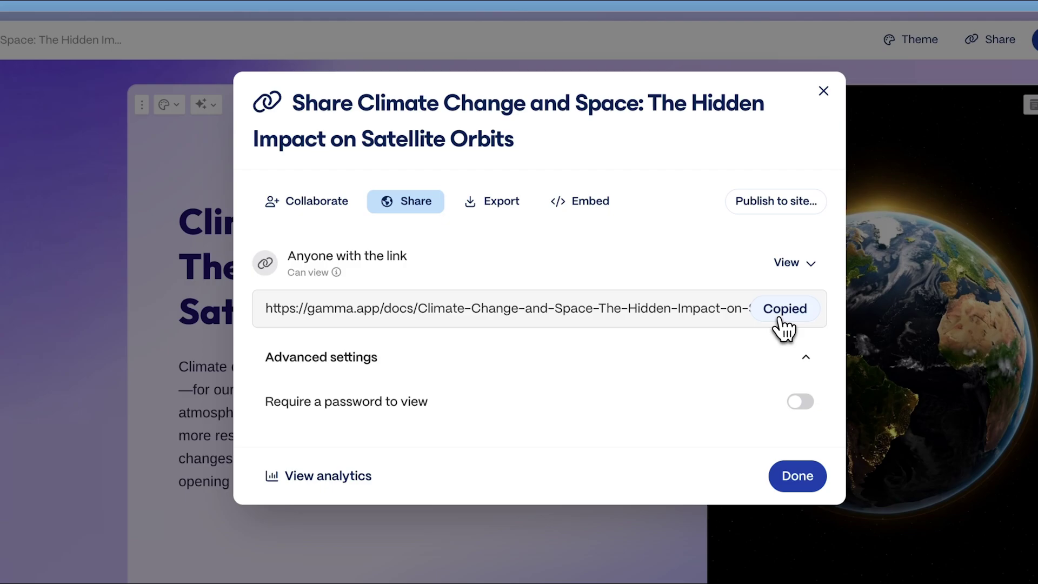
pyautogui.click(491, 201)
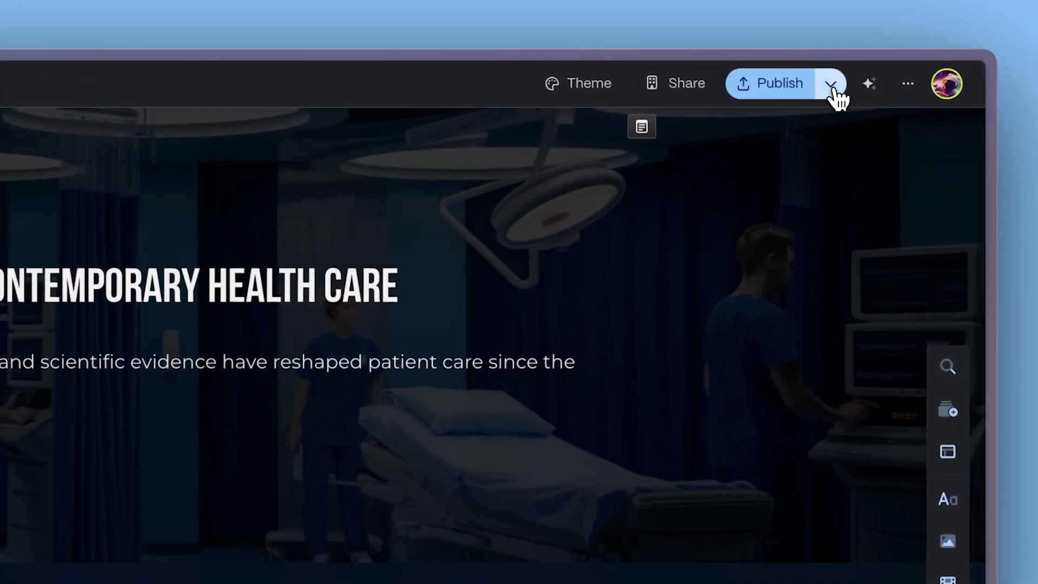
# - Open the publishing options of the health care site and choose to add a custom domain
pyautogui.click(868, 67)
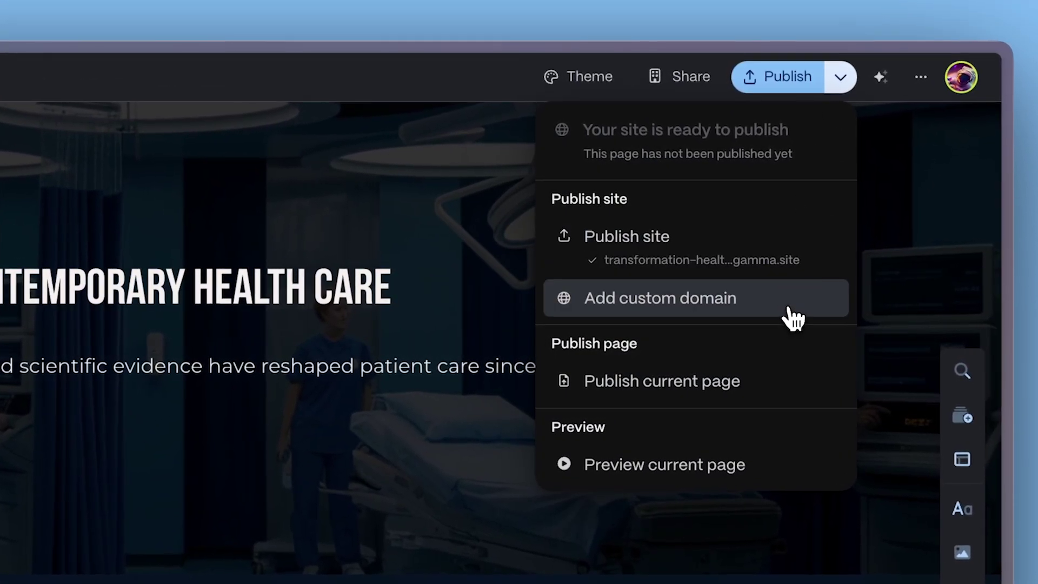
pyautogui.click(787, 302)
pyautogui.click(868, 238)
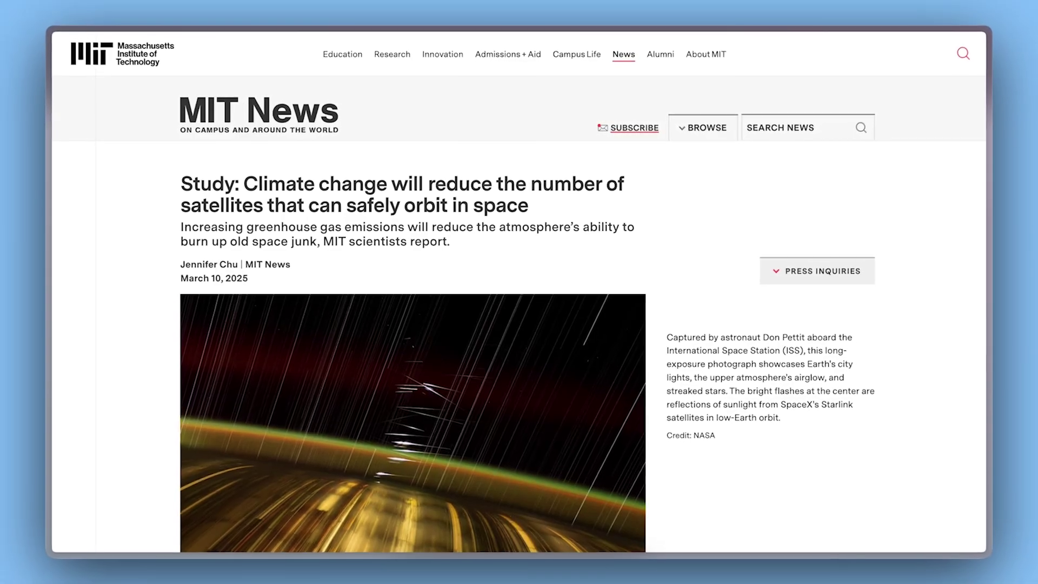
pyautogui.scroll(-3, 519, 292)
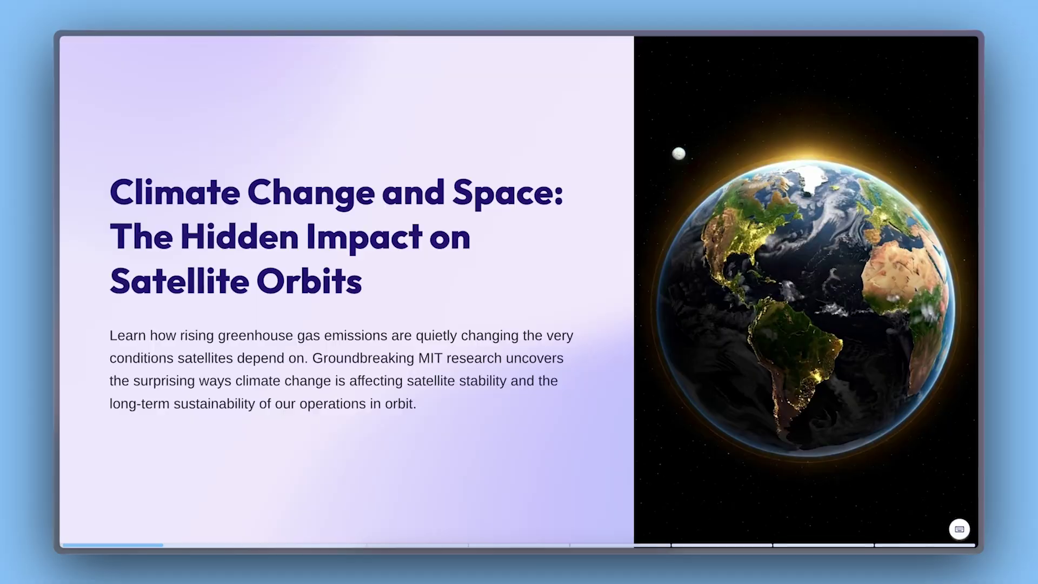
pyautogui.press('Right')
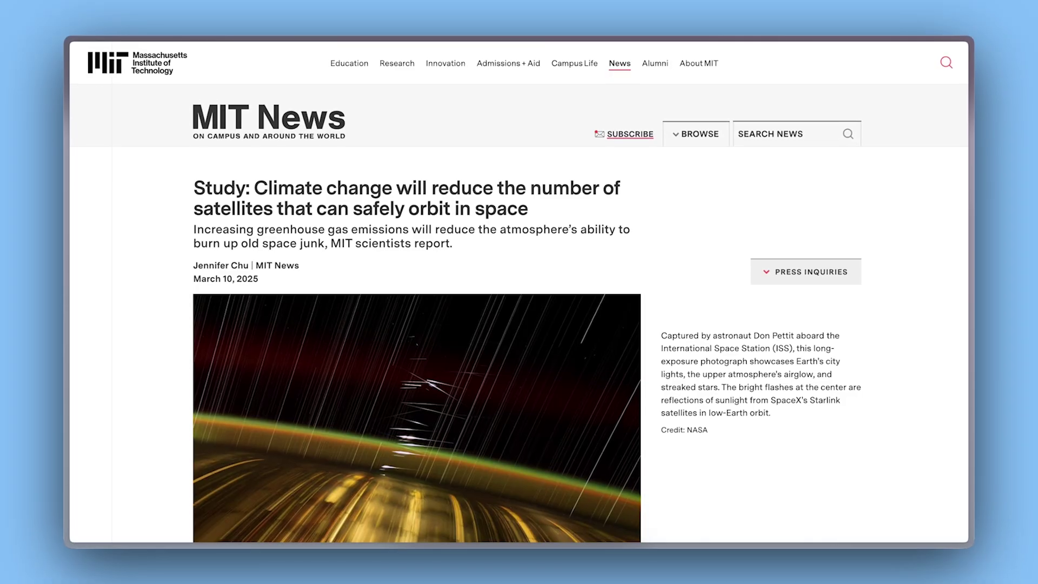
pyautogui.scroll(-3, 519, 291)
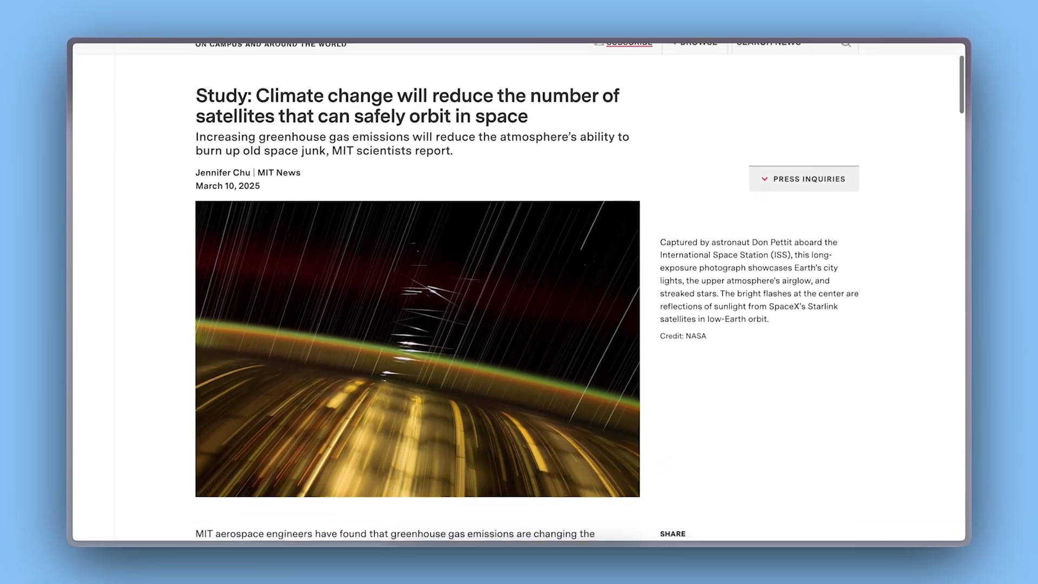